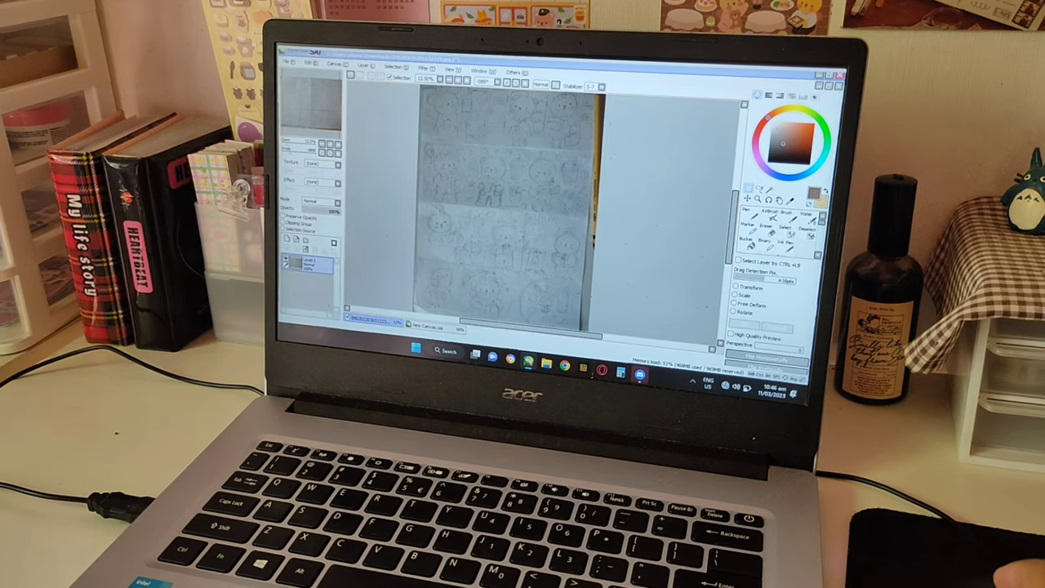
{"action": "scroll", "coordinate": [506, 173], "scroll_direction": "down", "scroll_amount": 2}
{"action": "scroll", "coordinate": [506, 174], "scroll_direction": "up", "scroll_amount": 2}
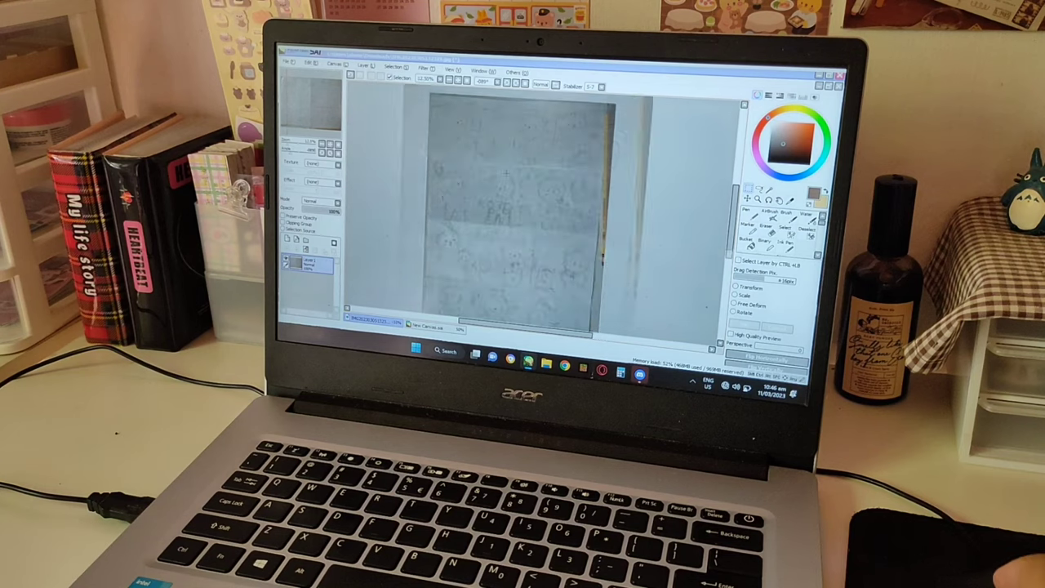
{"action": "scroll", "coordinate": [506, 174], "scroll_direction": "up", "scroll_amount": 4}
{"action": "scroll", "coordinate": [510, 196], "scroll_direction": "down", "scroll_amount": 5}
{"action": "scroll", "coordinate": [511, 216], "scroll_direction": "up", "scroll_amount": 1}
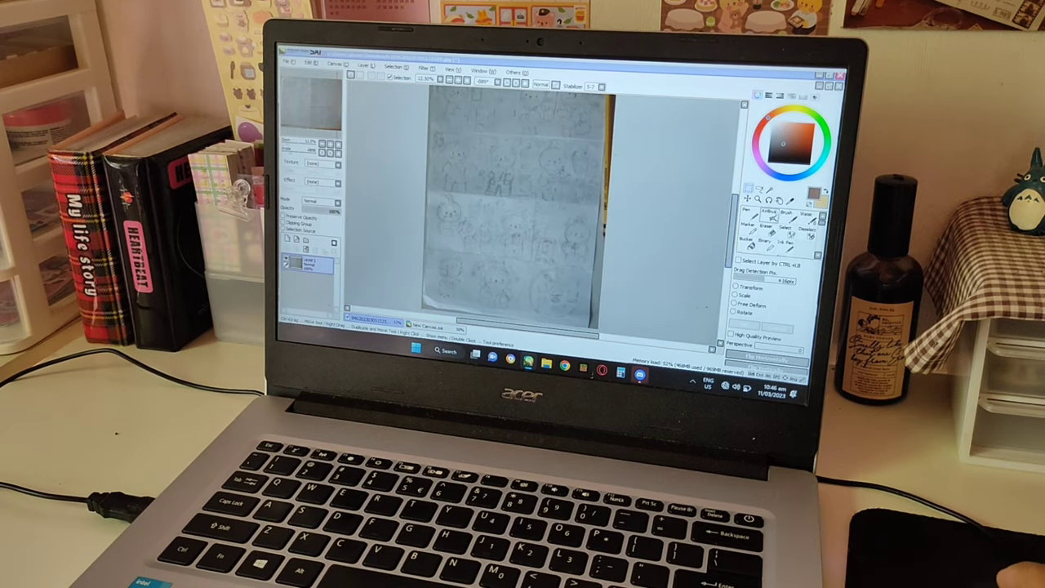
Rotate the canvas view of the sketch photo freely with the Rotate tool and reset its rotation
{"action": "left_click", "coordinate": [768, 201]}
{"action": "mouse_move", "coordinate": [596, 228]}
{"action": "left_mouse_down"}
{"action": "mouse_move", "coordinate": [555, 260]}
{"action": "mouse_move", "coordinate": [495, 243]}
{"action": "mouse_move", "coordinate": [553, 160]}
{"action": "mouse_move", "coordinate": [544, 175]}
{"action": "mouse_move", "coordinate": [558, 168]}
{"action": "left_mouse_up"}
{"action": "left_click", "coordinate": [338, 154]}
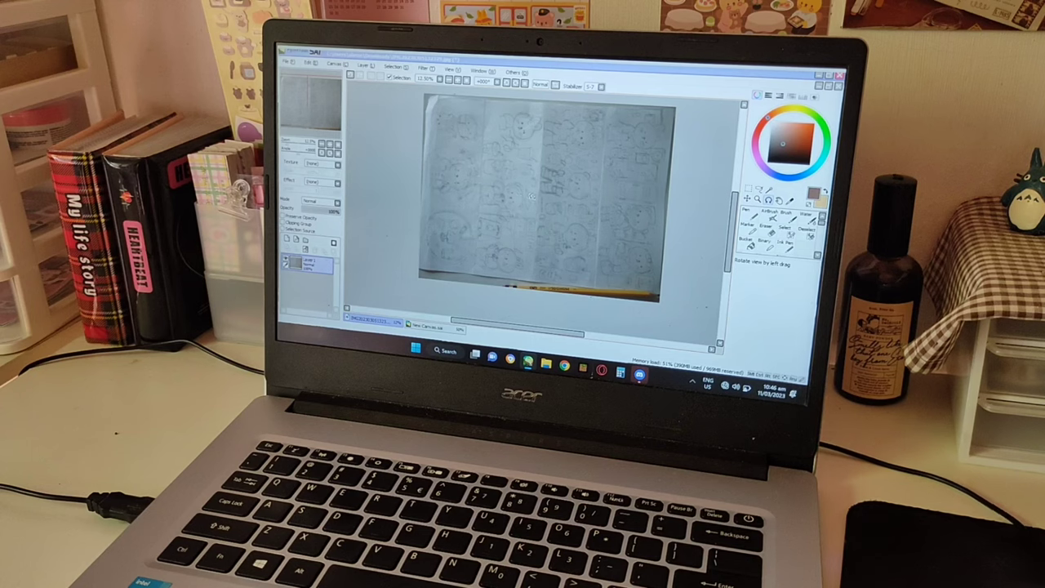
{"action": "scroll", "coordinate": [595, 219], "scroll_direction": "up", "scroll_amount": 1}
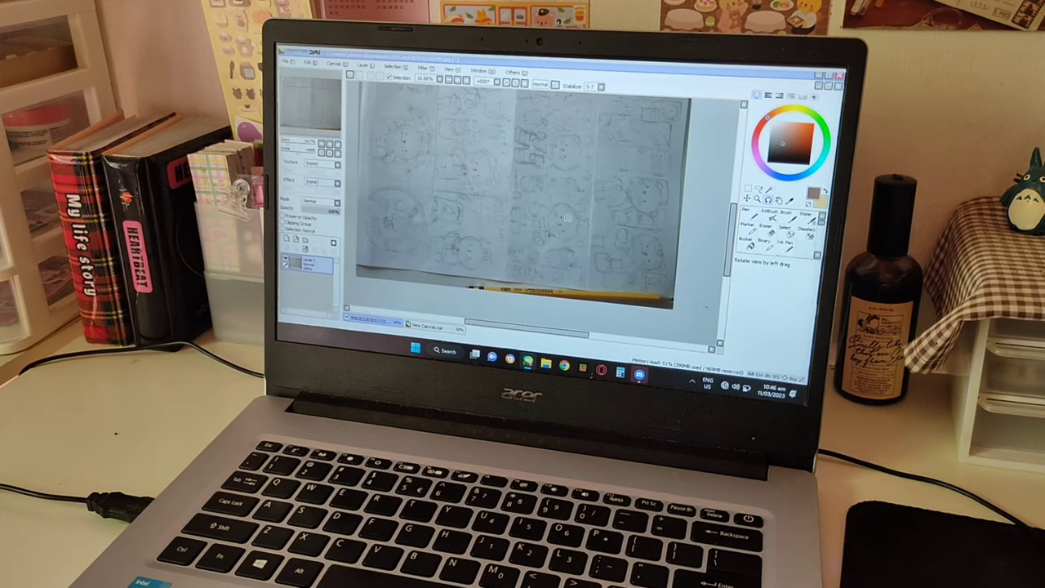
{"action": "scroll", "coordinate": [567, 218], "scroll_direction": "down", "scroll_amount": 2}
{"action": "scroll", "coordinate": [567, 219], "scroll_direction": "up", "scroll_amount": 1}
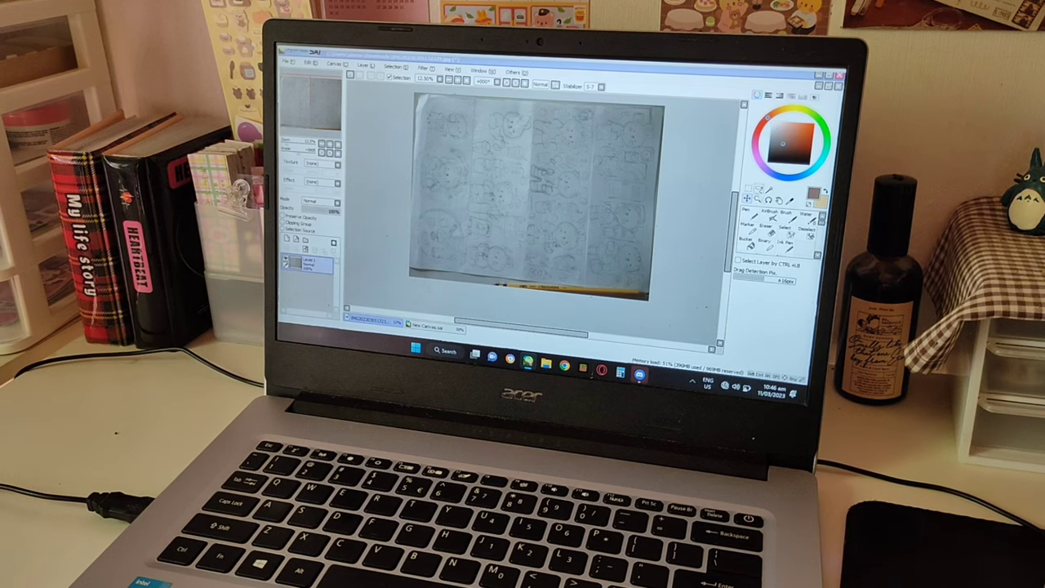
Rotate the canvas view a quarter turn counterclockwise so that the photographed sketch page stands upright
{"action": "left_click", "coordinate": [322, 154]}
{"action": "left_click", "coordinate": [322, 153]}
{"action": "left_click", "coordinate": [322, 153]}
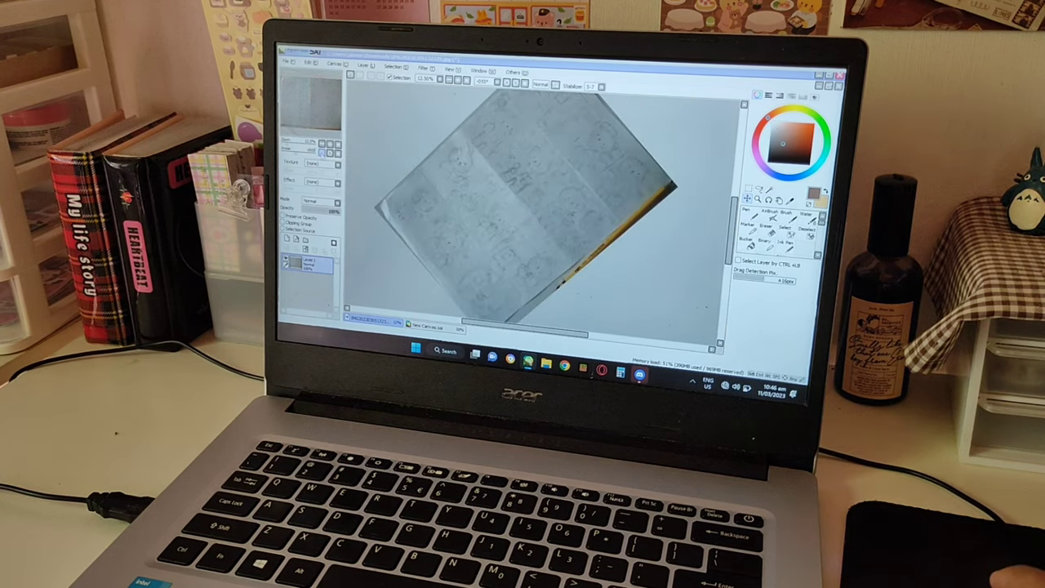
{"action": "left_click", "coordinate": [322, 154]}
{"action": "left_click", "coordinate": [322, 153]}
{"action": "left_click", "coordinate": [322, 154]}
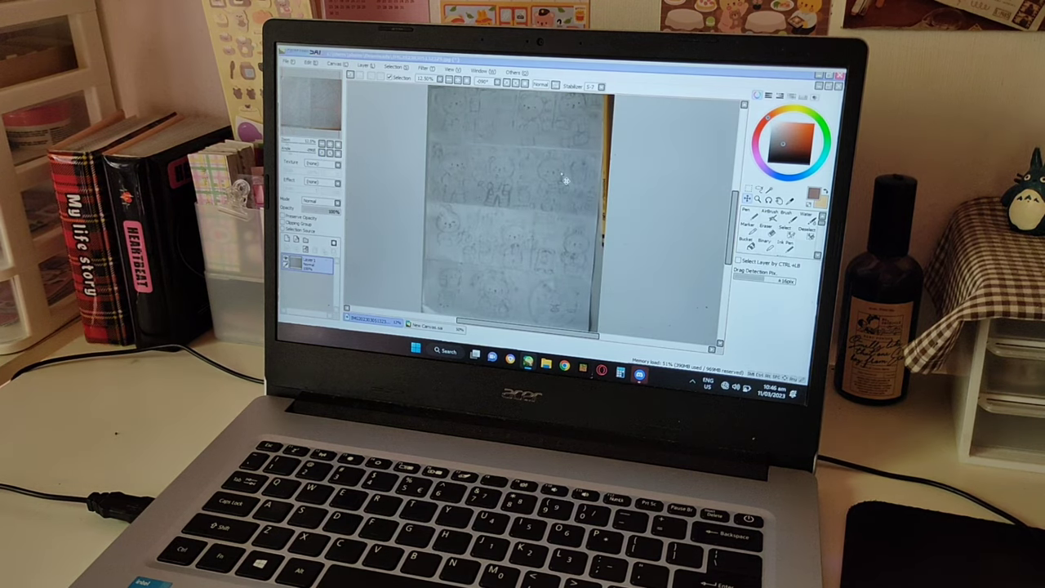
{"action": "scroll", "coordinate": [553, 175], "scroll_direction": "up", "scroll_amount": 3}
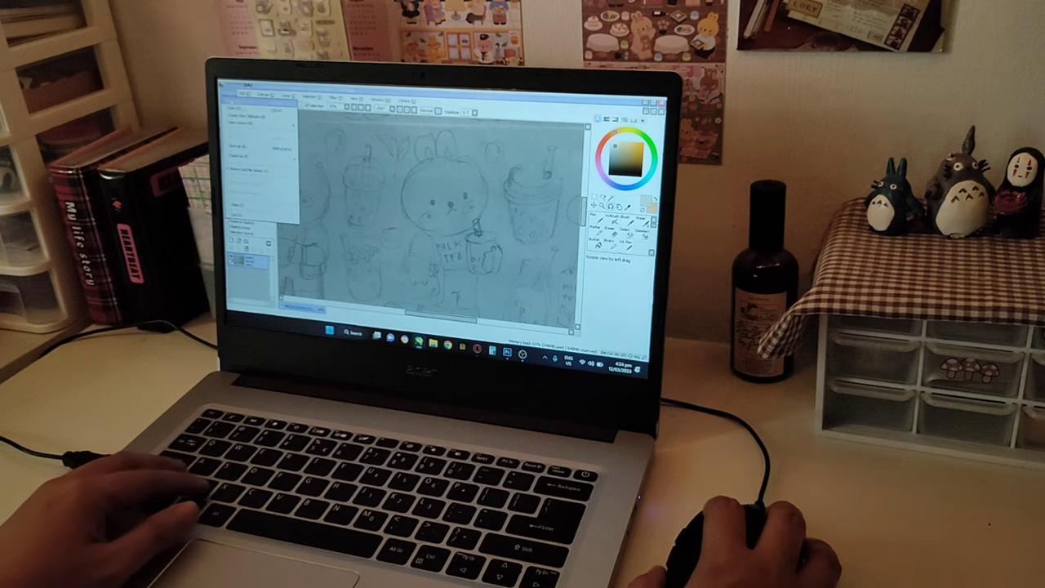
Create a new canvas 2 inches wide and 2 inches high at 300 pixels per inch
{"action": "key", "text": "ctrl+n"}
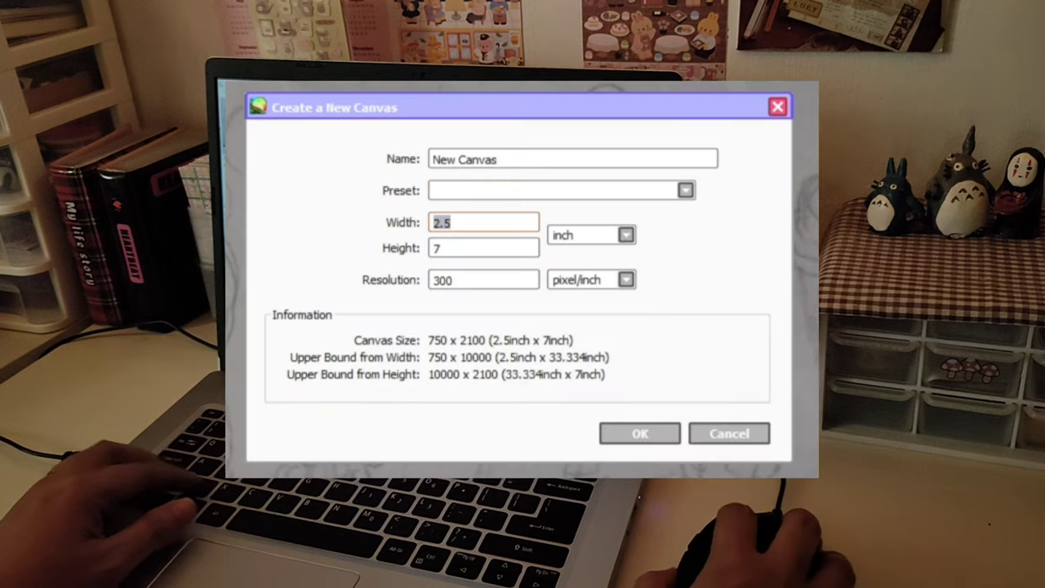
{"action": "type", "text": "2"}
{"action": "key", "text": "Tab"}
{"action": "type", "text": "2"}
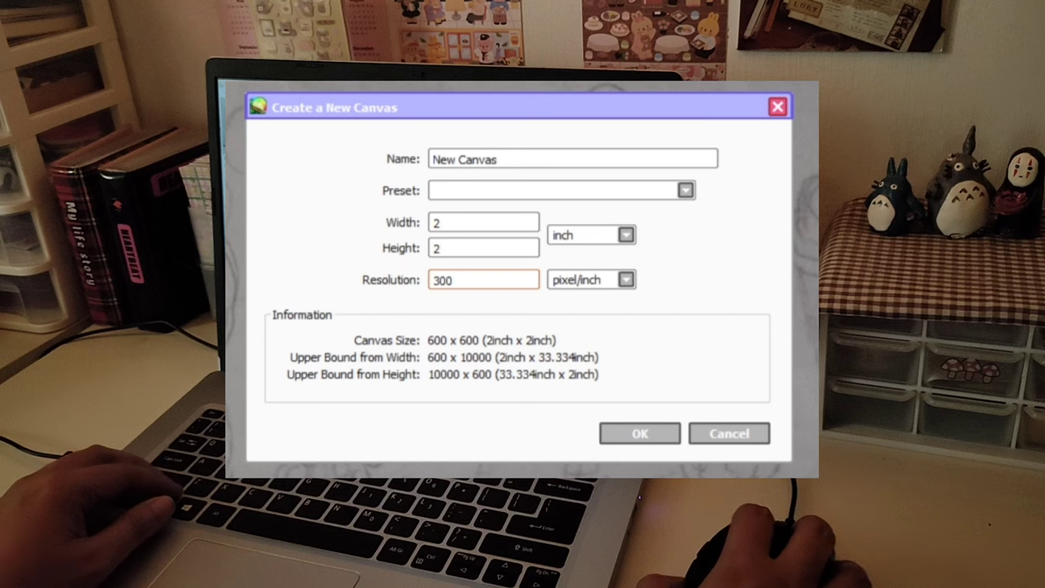
{"action": "left_click", "coordinate": [640, 433]}
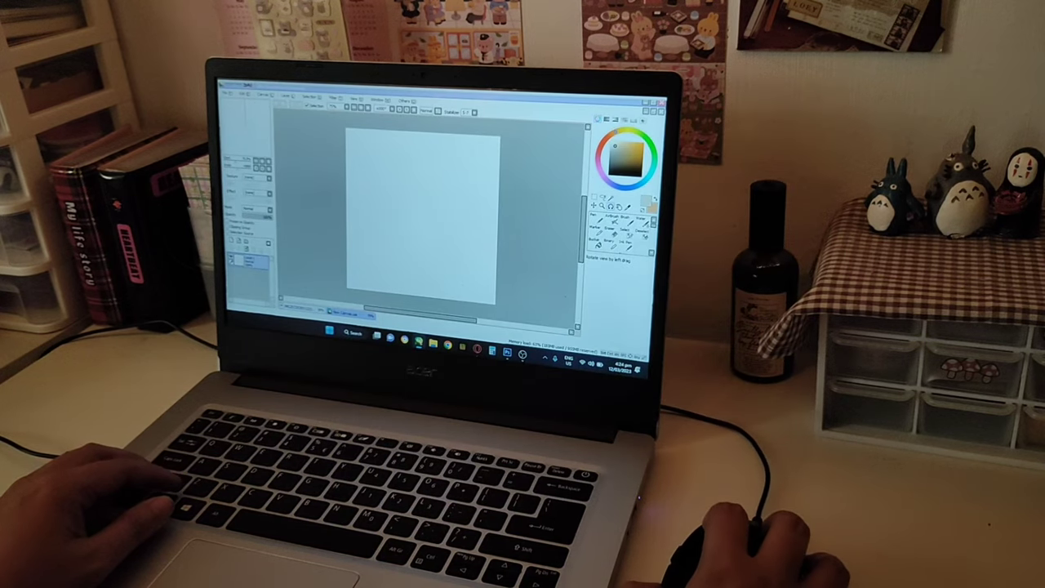
Copy a rectangular selection around the bunny's head from the sketch photo and paste it into the new canvas
{"action": "left_click", "coordinate": [300, 308]}
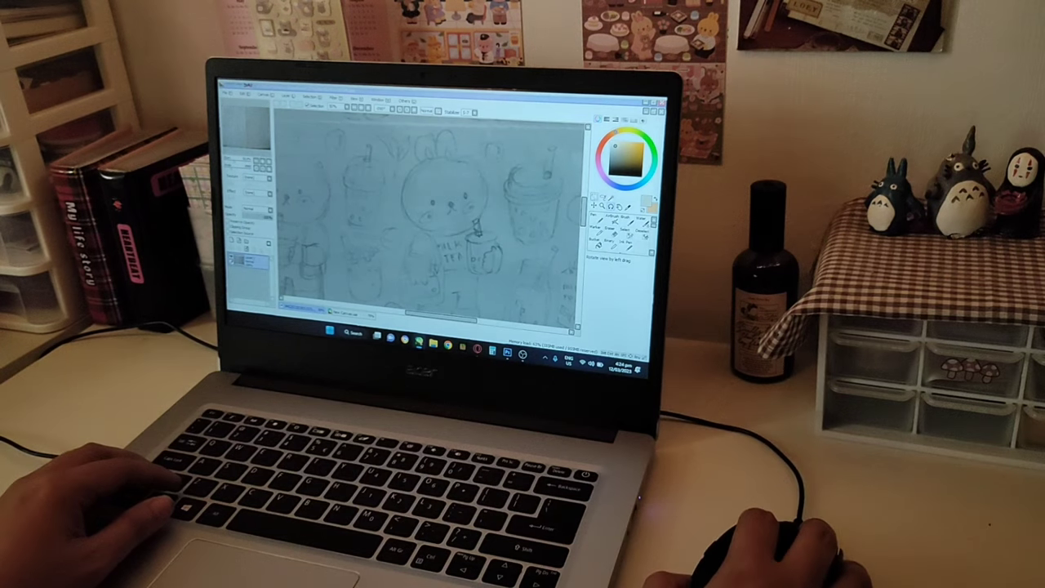
{"action": "left_click", "coordinate": [595, 197]}
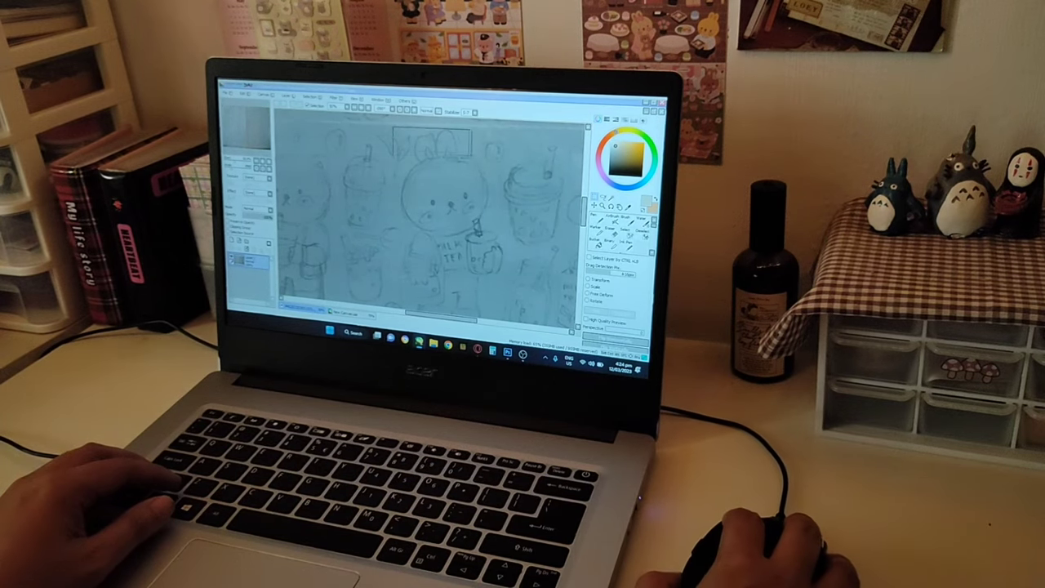
{"action": "left_click_drag", "start_coordinate": [498, 243], "coordinate": [499, 244]}
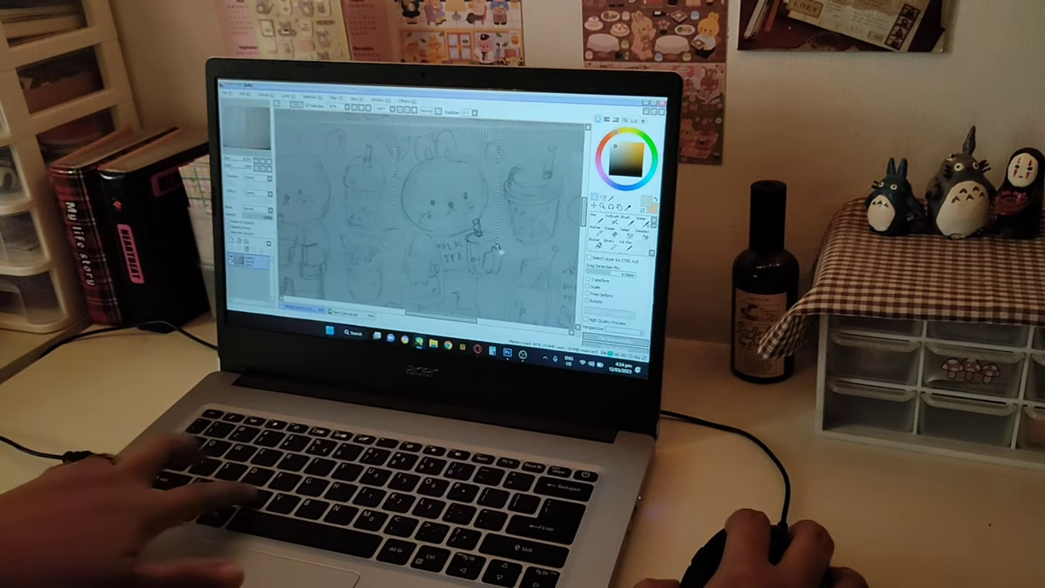
{"action": "key", "text": "ctrl+c"}
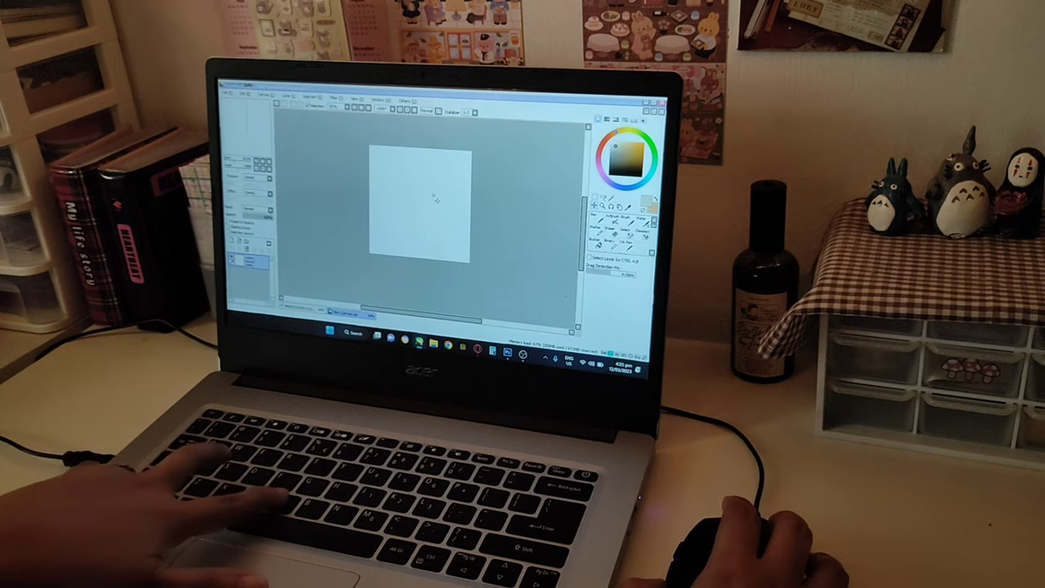
{"action": "key", "text": "ctrl+v"}
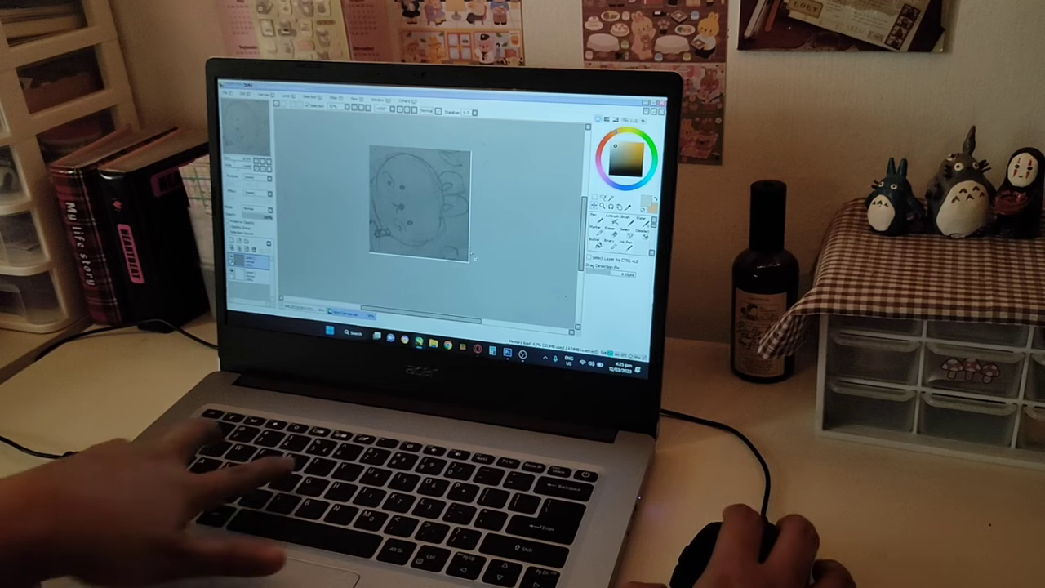
Transform the pasted sketch: rotate the bunny's head upright, shrink it slightly and centre it on the canvas
{"action": "key", "text": "ctrl+t"}
{"action": "left_click_drag", "start_coordinate": [474, 258], "coordinate": [495, 209]}
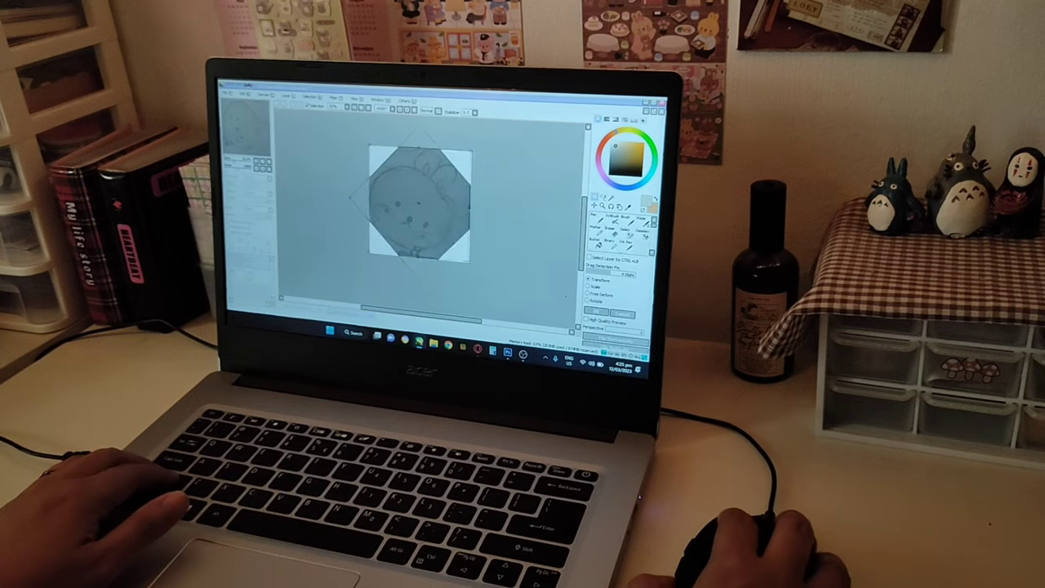
{"action": "key", "text": "ctrl+z"}
{"action": "left_click_drag", "start_coordinate": [471, 151], "coordinate": [459, 162]}
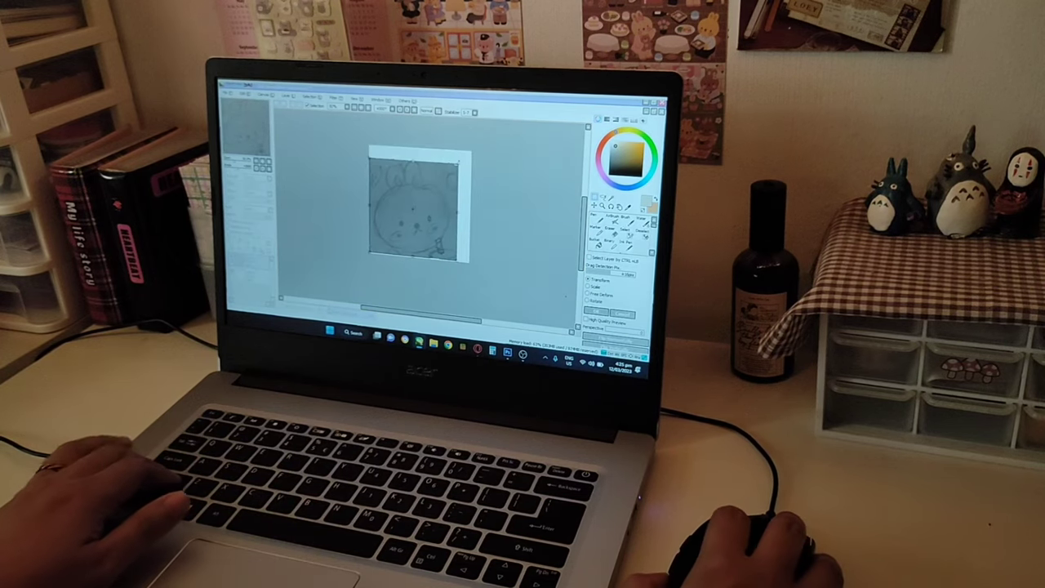
{"action": "key", "text": "Return"}
{"action": "left_click_drag", "start_coordinate": [429, 214], "coordinate": [436, 207]}
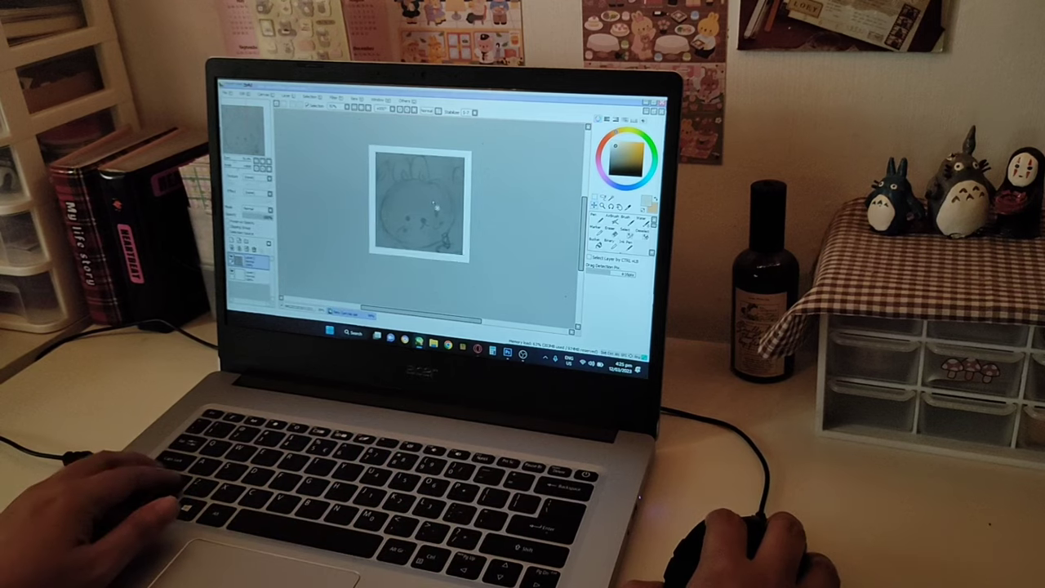
Add a new linework layer above the sketch layer and activate the Curve tool
{"action": "scroll", "coordinate": [435, 207], "scroll_direction": "up", "scroll_amount": 2}
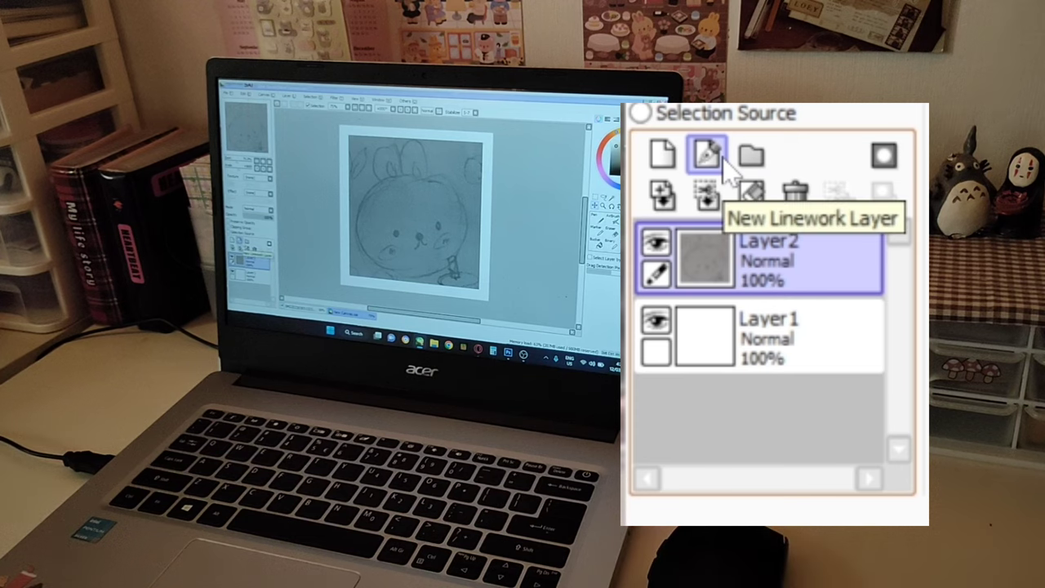
{"action": "left_click", "coordinate": [709, 153]}
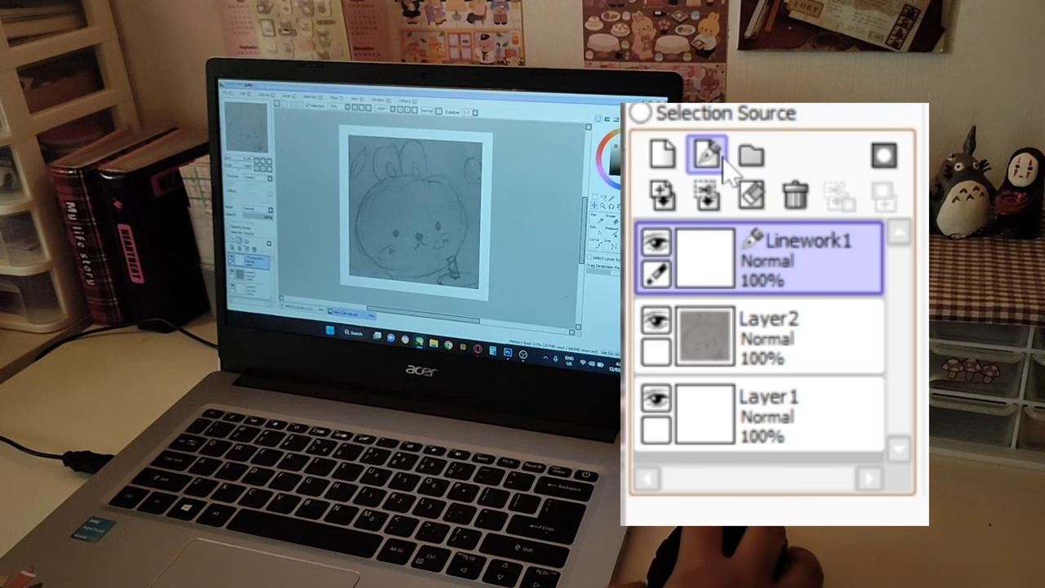
{"action": "left_click", "coordinate": [712, 298]}
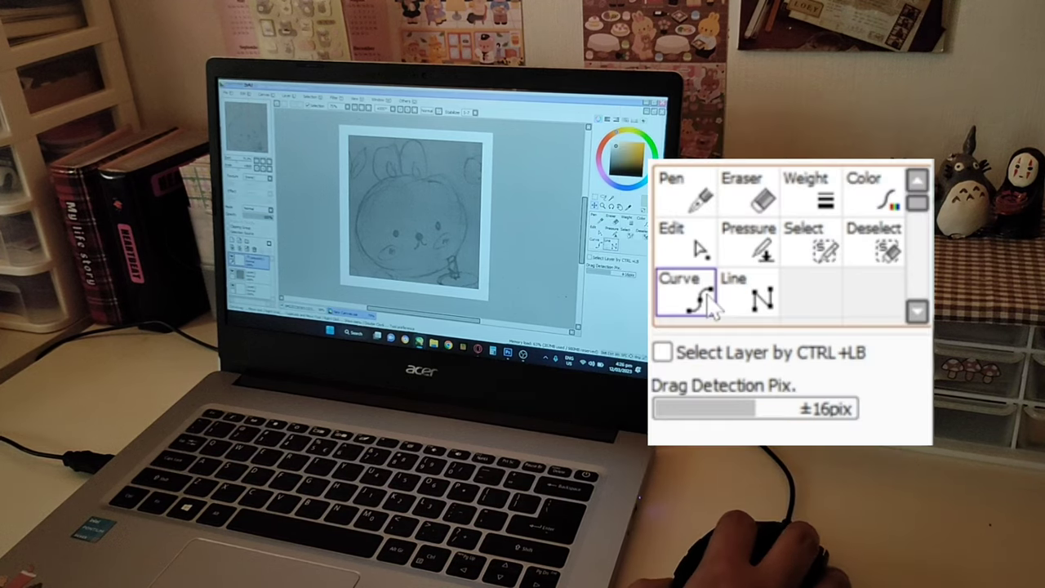
{"action": "left_click", "coordinate": [710, 299]}
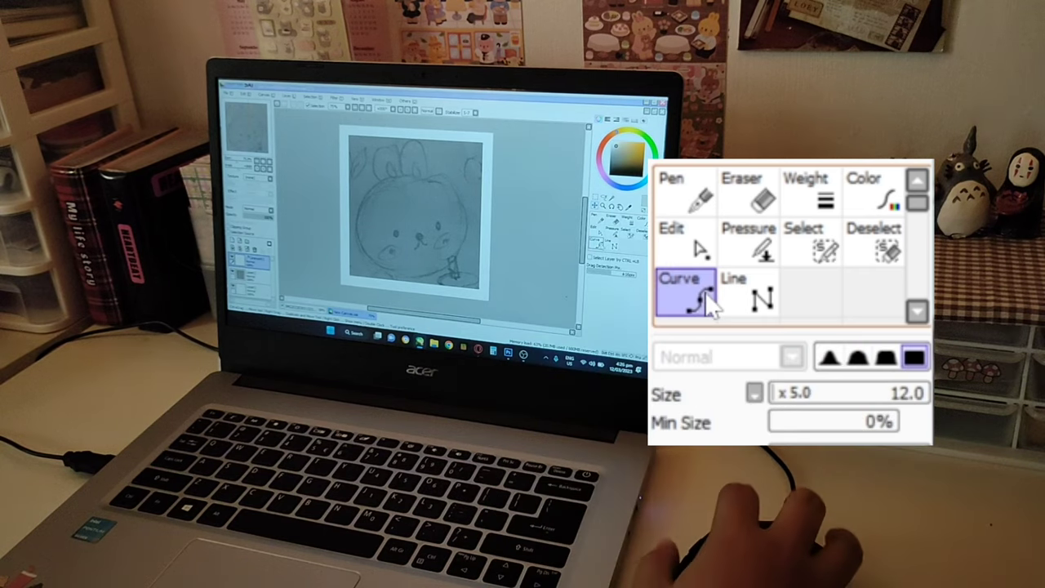
Look through the brush sizes, keeping size 12, and pick a light orange line colour from the swatches
{"action": "scroll", "coordinate": [612, 310], "scroll_direction": "down", "scroll_amount": 5}
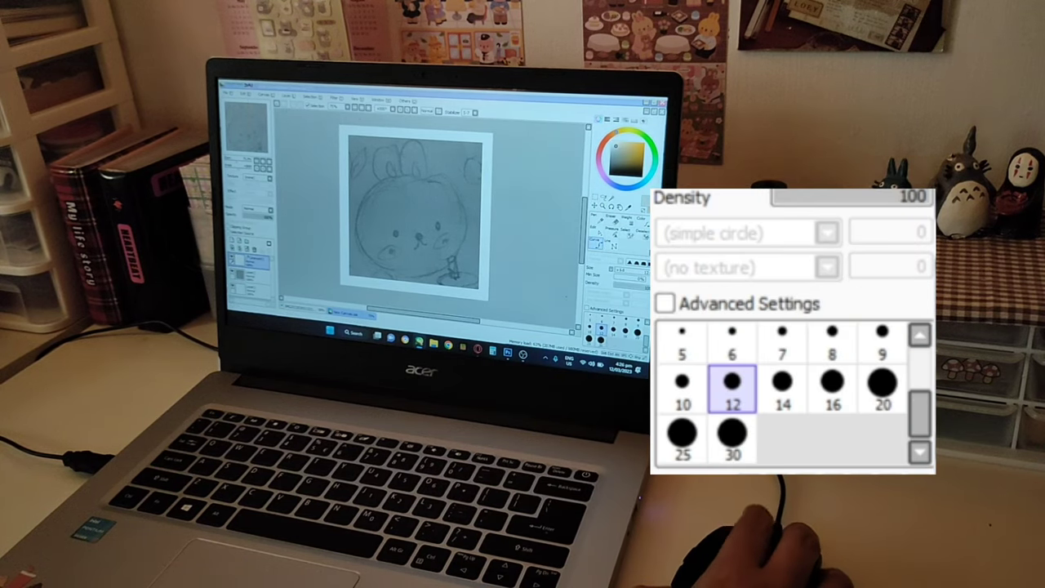
{"action": "scroll", "coordinate": [772, 412], "scroll_direction": "up", "scroll_amount": 1}
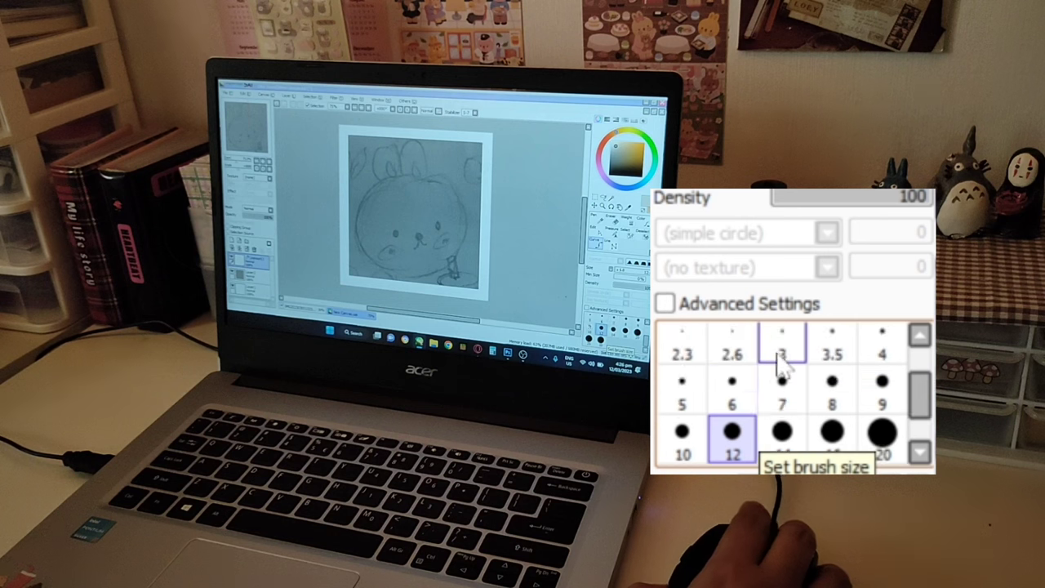
{"action": "scroll", "coordinate": [780, 400], "scroll_direction": "down", "scroll_amount": 1}
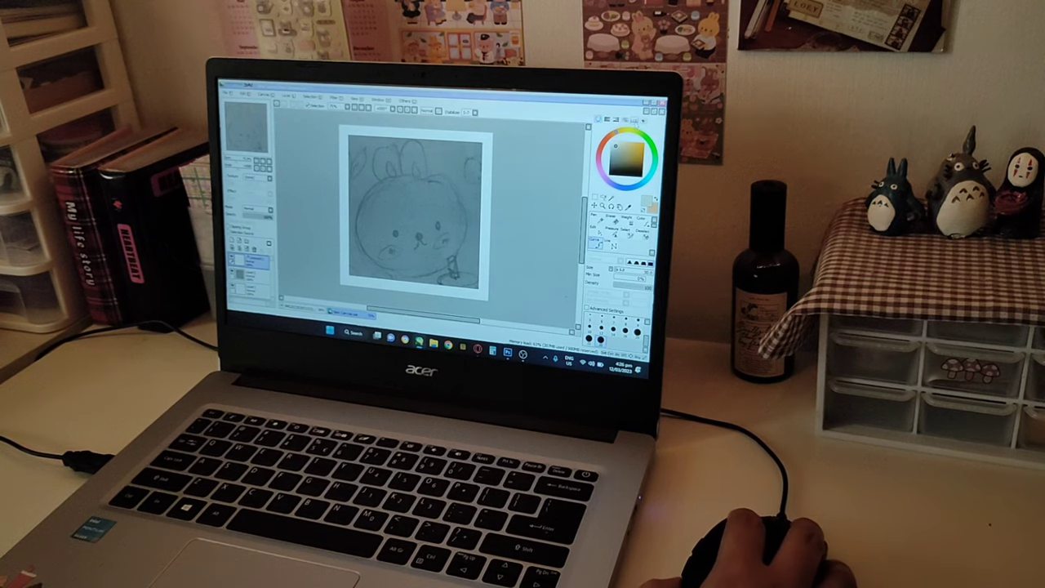
{"action": "left_click", "coordinate": [634, 121]}
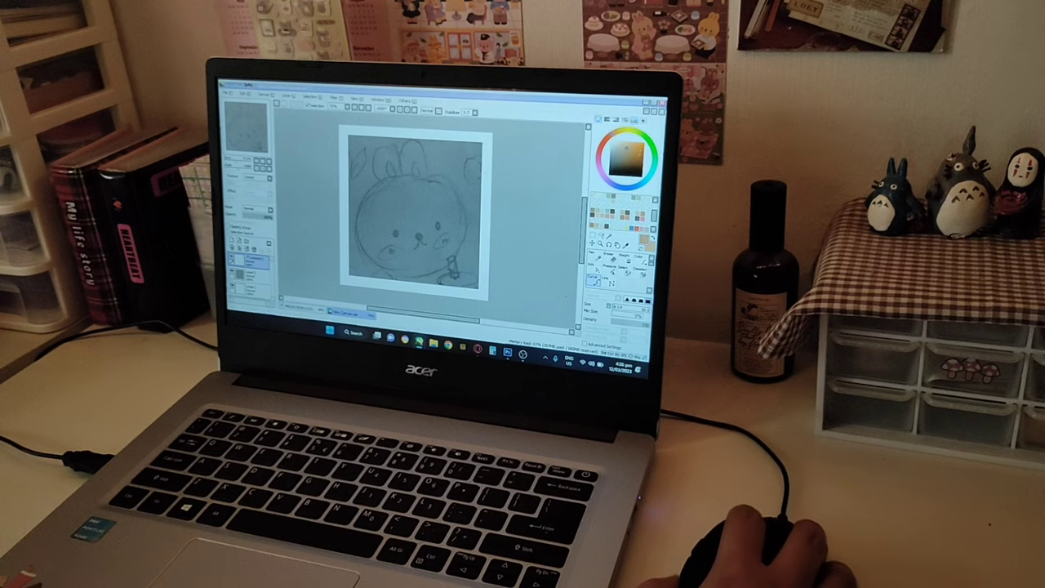
{"action": "left_click", "coordinate": [635, 120]}
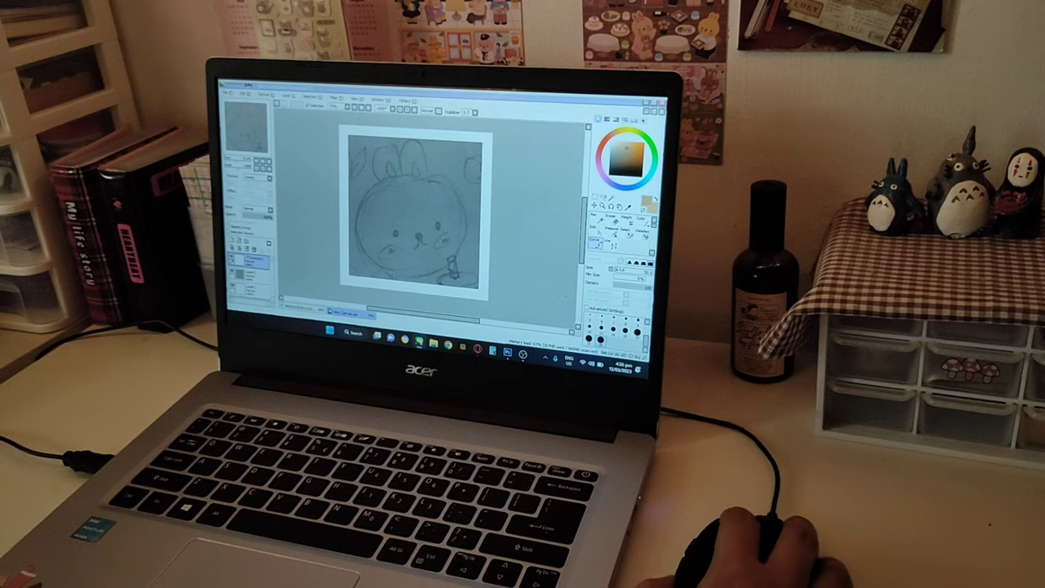
Trace the bunny's head outline with the orange curve, from the top around the cheek and chin and up the other side
{"action": "left_click_drag", "start_coordinate": [399, 169], "coordinate": [411, 157]}
{"action": "scroll", "coordinate": [415, 153], "scroll_direction": "up", "scroll_amount": 1}
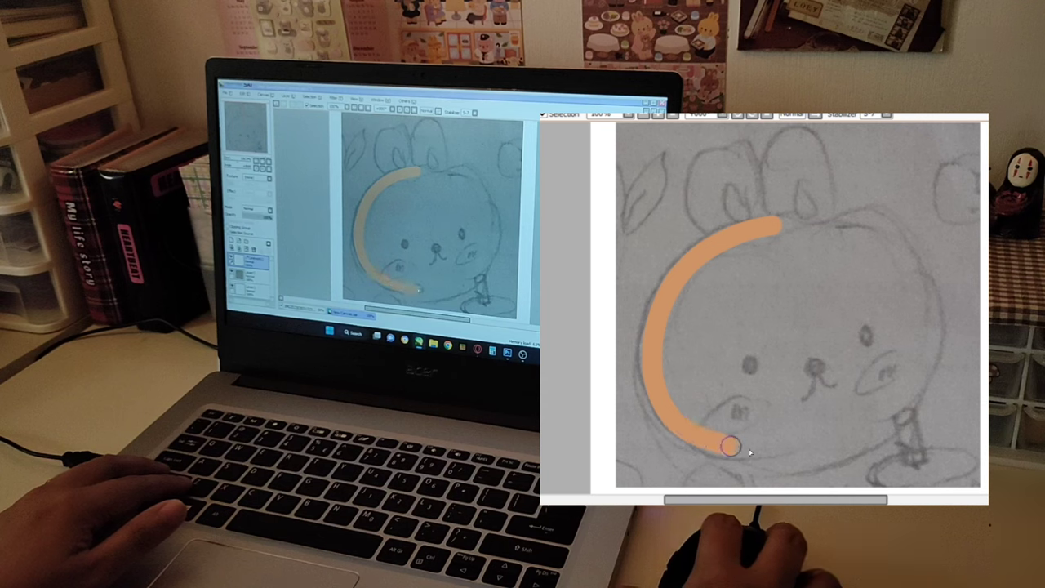
{"action": "left_click_drag", "start_coordinate": [780, 451], "coordinate": [844, 447]}
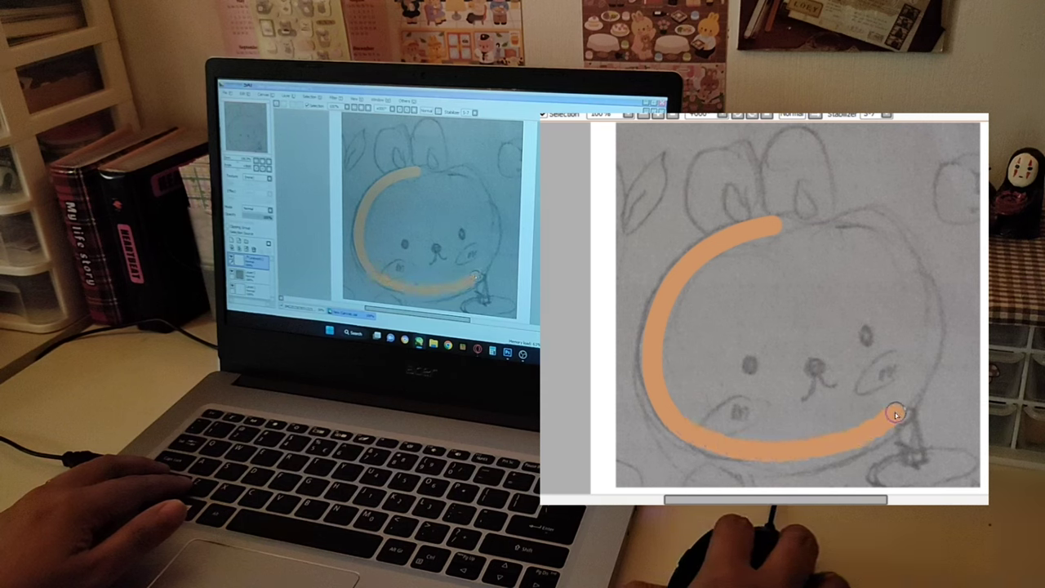
{"action": "left_click_drag", "start_coordinate": [895, 412], "coordinate": [919, 374]}
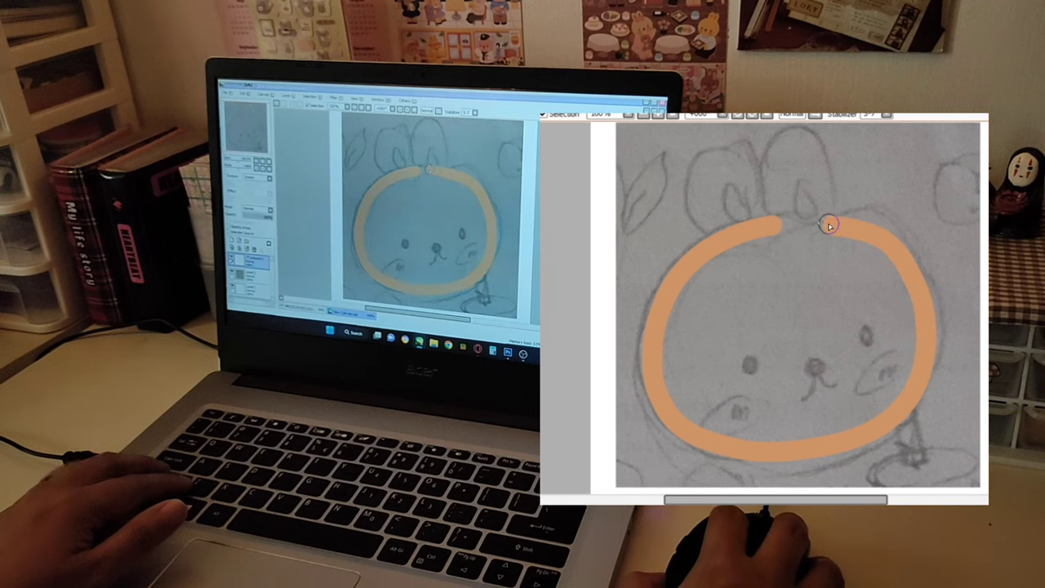
Continue the head outline across the forehead below the ears, bridging the gap towards the curve's starting end
{"action": "scroll", "coordinate": [800, 224], "scroll_direction": "up", "scroll_amount": 2}
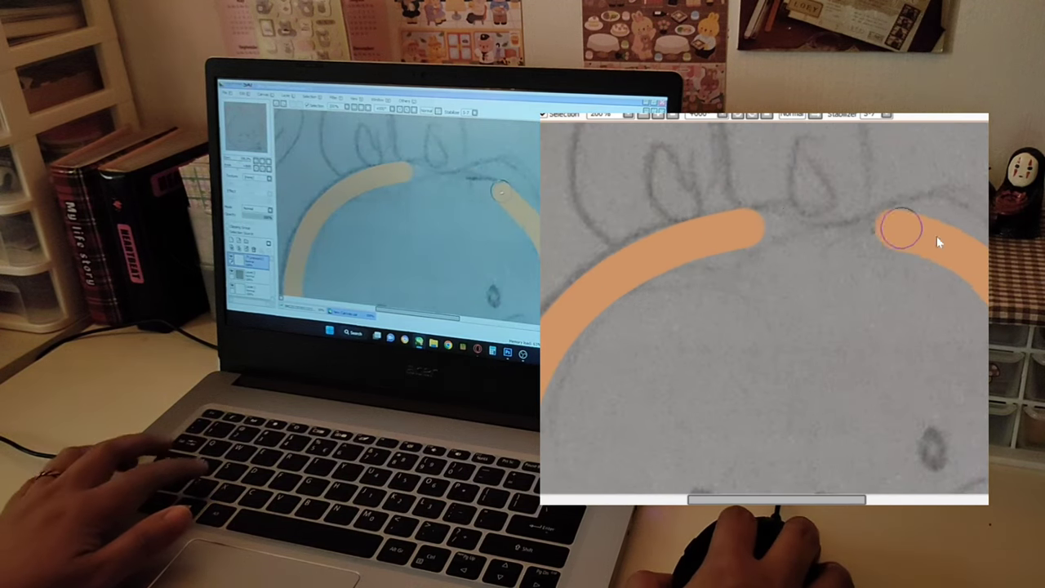
{"action": "scroll", "coordinate": [847, 257], "scroll_direction": "down", "scroll_amount": 2}
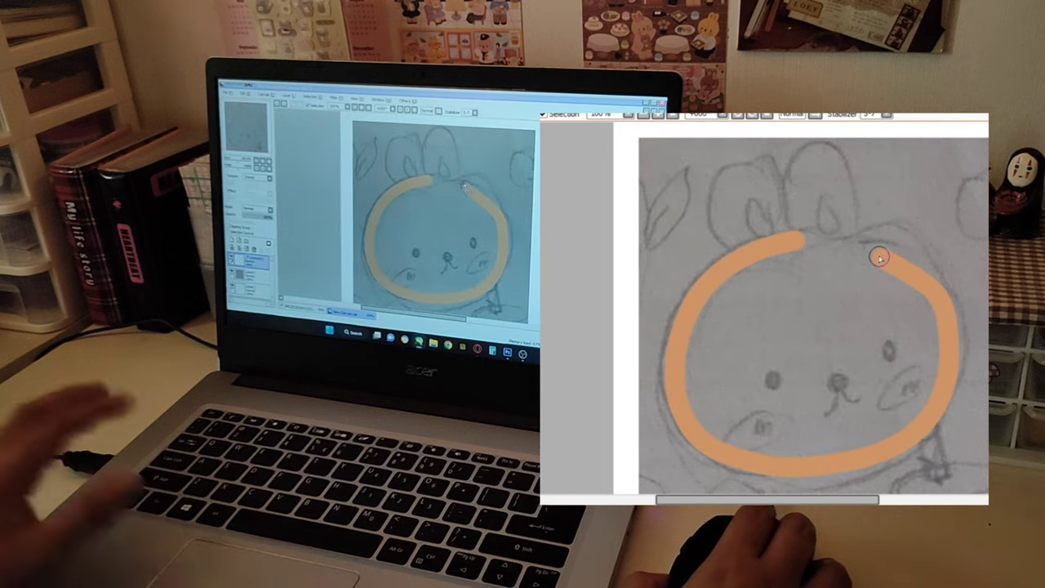
{"action": "scroll", "coordinate": [882, 252], "scroll_direction": "down", "scroll_amount": 2}
{"action": "scroll", "coordinate": [891, 252], "scroll_direction": "up", "scroll_amount": 3}
{"action": "scroll", "coordinate": [898, 251], "scroll_direction": "down", "scroll_amount": 1}
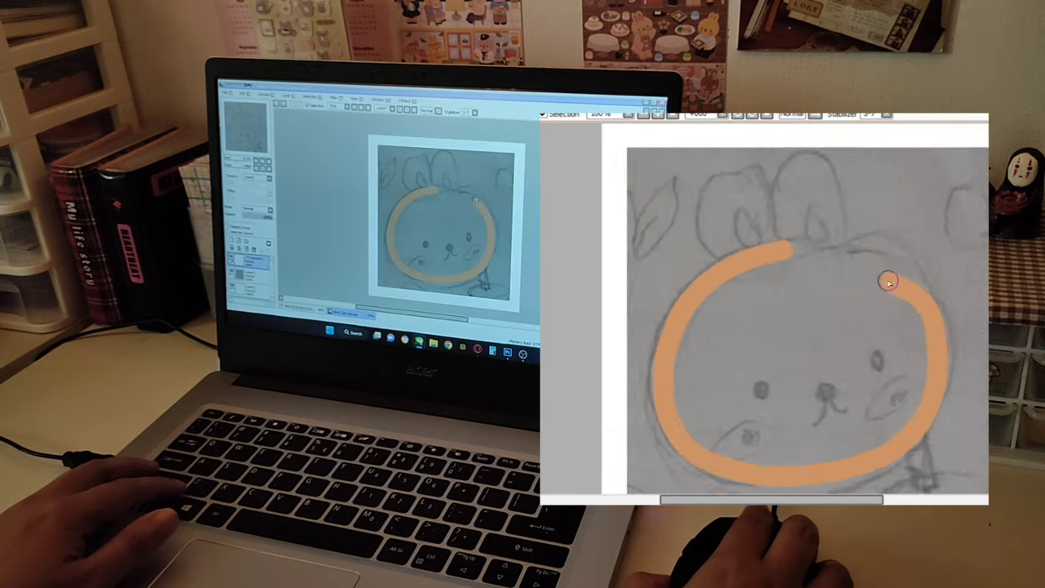
{"action": "scroll", "coordinate": [888, 281], "scroll_direction": "up", "scroll_amount": 3}
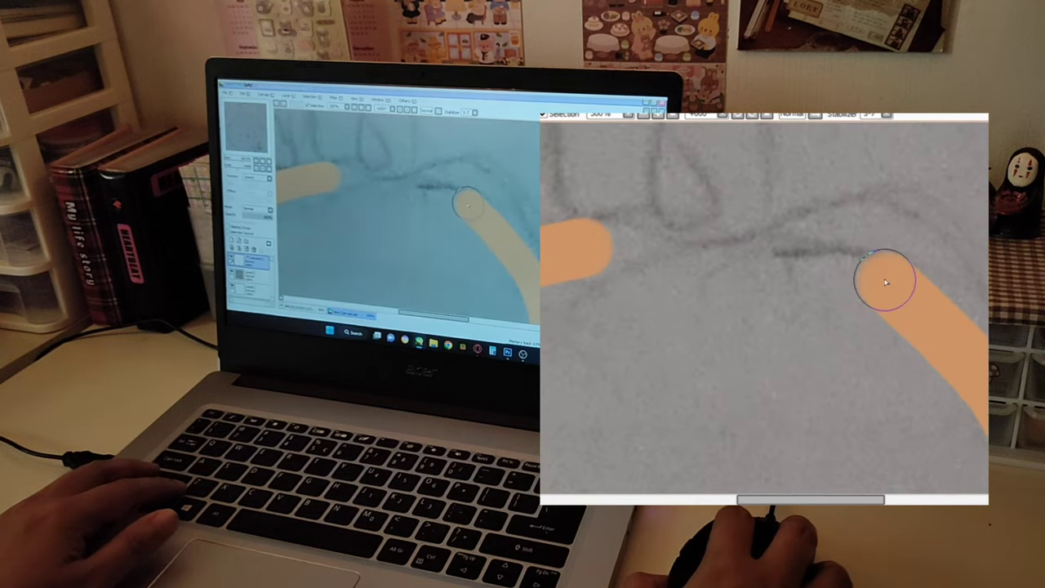
{"action": "mouse_move", "coordinate": [886, 282]}
{"action": "left_mouse_down"}
{"action": "mouse_move", "coordinate": [760, 258]}
{"action": "mouse_move", "coordinate": [588, 245]}
{"action": "left_mouse_up"}
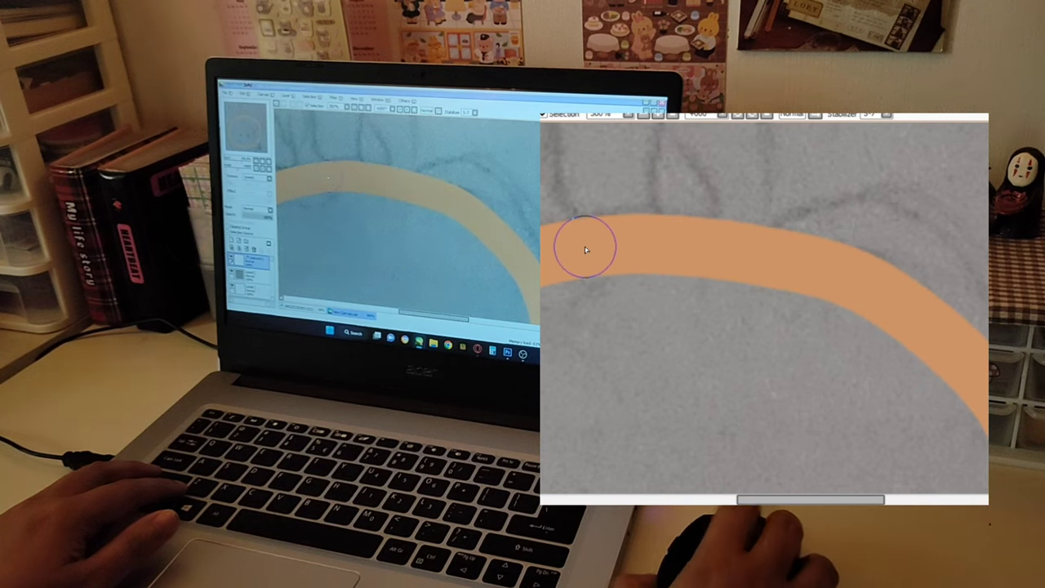
Close the remaining notch where the two ends of the head outline meet below the ears
{"action": "scroll", "coordinate": [844, 280], "scroll_direction": "down", "scroll_amount": 5}
{"action": "scroll", "coordinate": [800, 296], "scroll_direction": "up", "scroll_amount": 4}
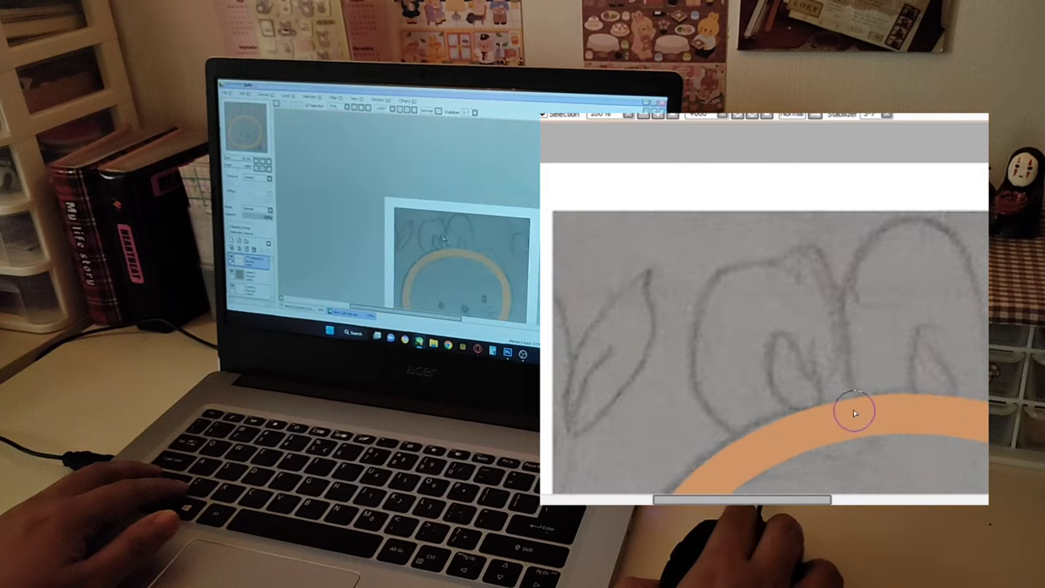
{"action": "scroll", "coordinate": [852, 410], "scroll_direction": "down", "scroll_amount": 3}
{"action": "scroll", "coordinate": [886, 391], "scroll_direction": "up", "scroll_amount": 3}
{"action": "scroll", "coordinate": [854, 366], "scroll_direction": "up", "scroll_amount": 2}
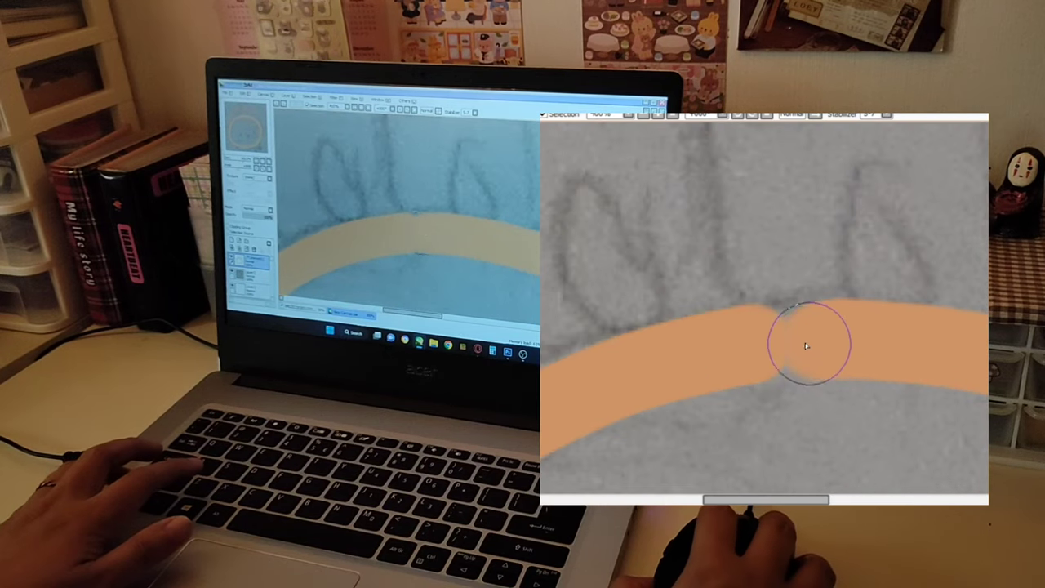
{"action": "left_click_drag", "start_coordinate": [806, 346], "coordinate": [768, 346]}
{"action": "scroll", "coordinate": [788, 278], "scroll_direction": "down", "scroll_amount": 4}
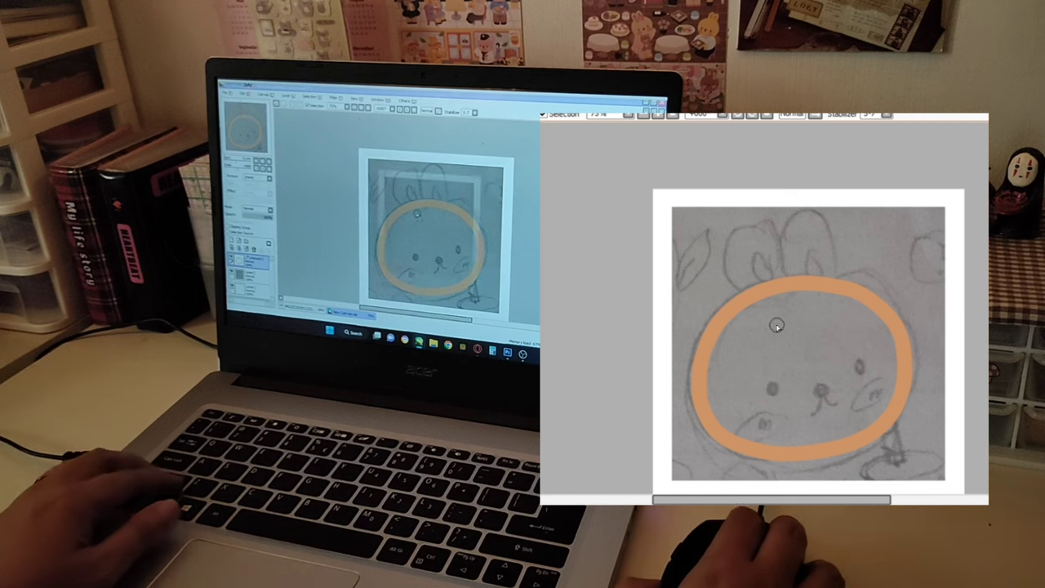
Trace the bunny's left ear as an orange curve, starting and ending on the head outline
{"action": "scroll", "coordinate": [767, 298], "scroll_direction": "down", "scroll_amount": 2}
{"action": "scroll", "coordinate": [799, 326], "scroll_direction": "up", "scroll_amount": 4}
{"action": "scroll", "coordinate": [799, 326], "scroll_direction": "up", "scroll_amount": 1}
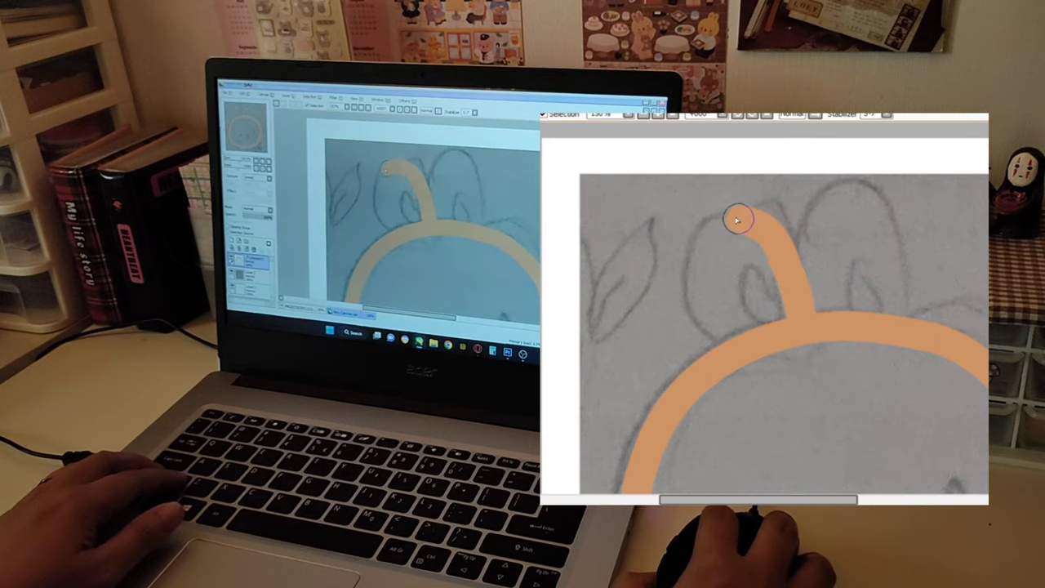
{"action": "left_click_drag", "start_coordinate": [690, 265], "coordinate": [691, 307]}
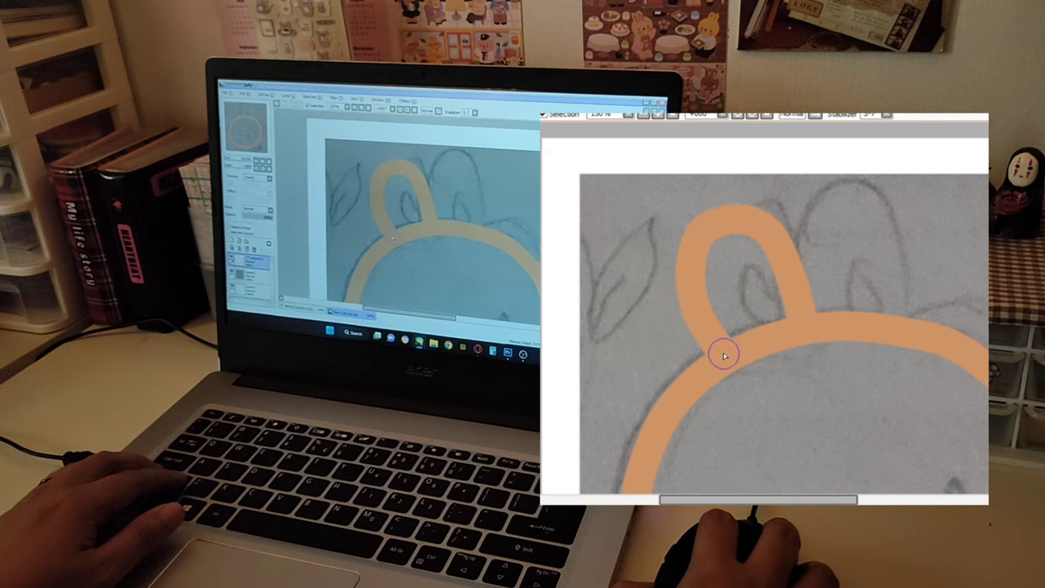
Trace the bunny's right ear as an orange curve, from beside the left ear back down to the head outline
{"action": "scroll", "coordinate": [724, 355], "scroll_direction": "down", "scroll_amount": 2}
{"action": "scroll", "coordinate": [740, 342], "scroll_direction": "up", "scroll_amount": 2}
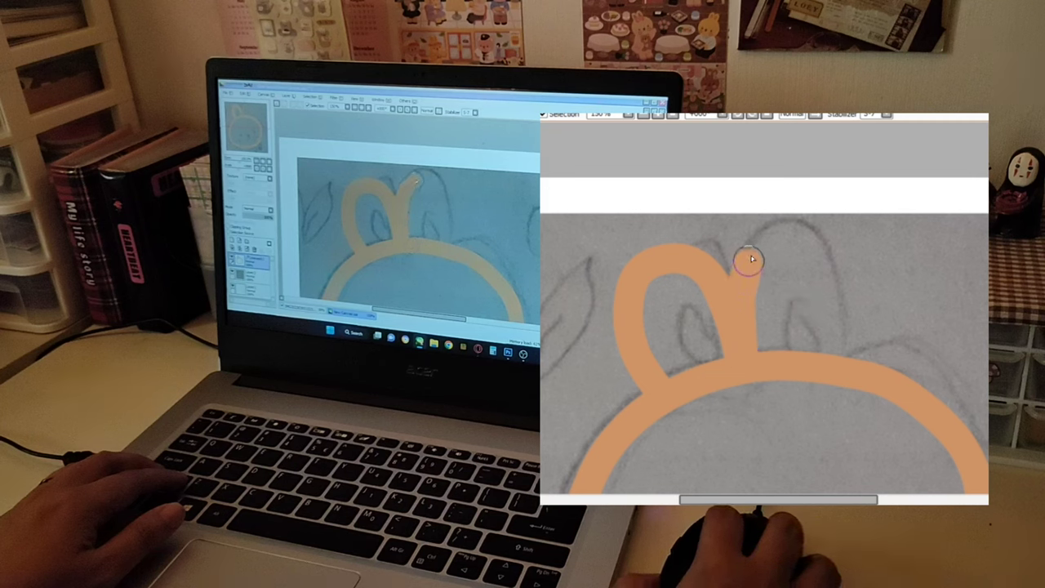
{"action": "left_click_drag", "start_coordinate": [810, 243], "coordinate": [831, 330]}
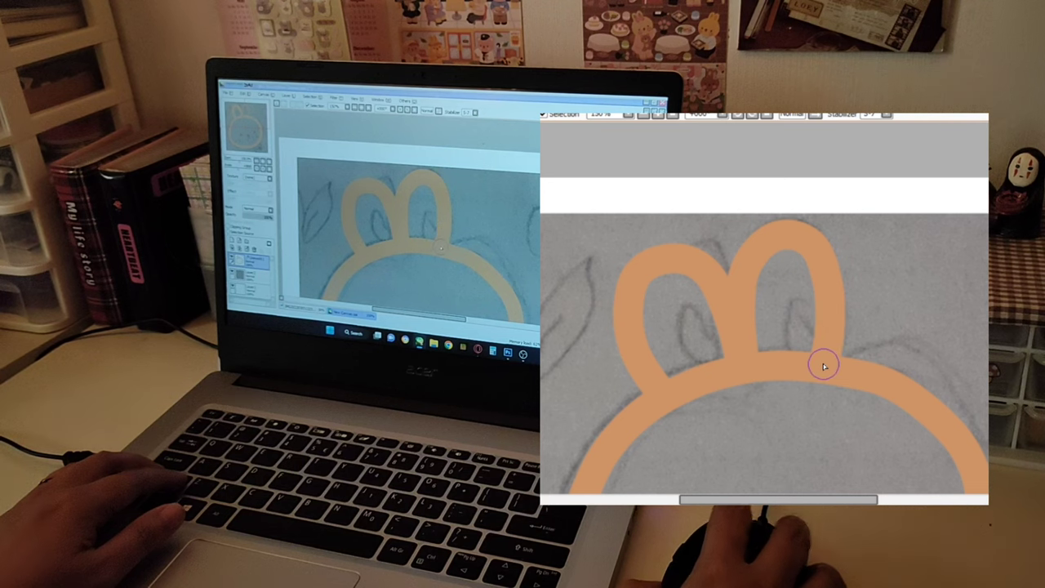
{"action": "scroll", "coordinate": [738, 229], "scroll_direction": "down", "scroll_amount": 3}
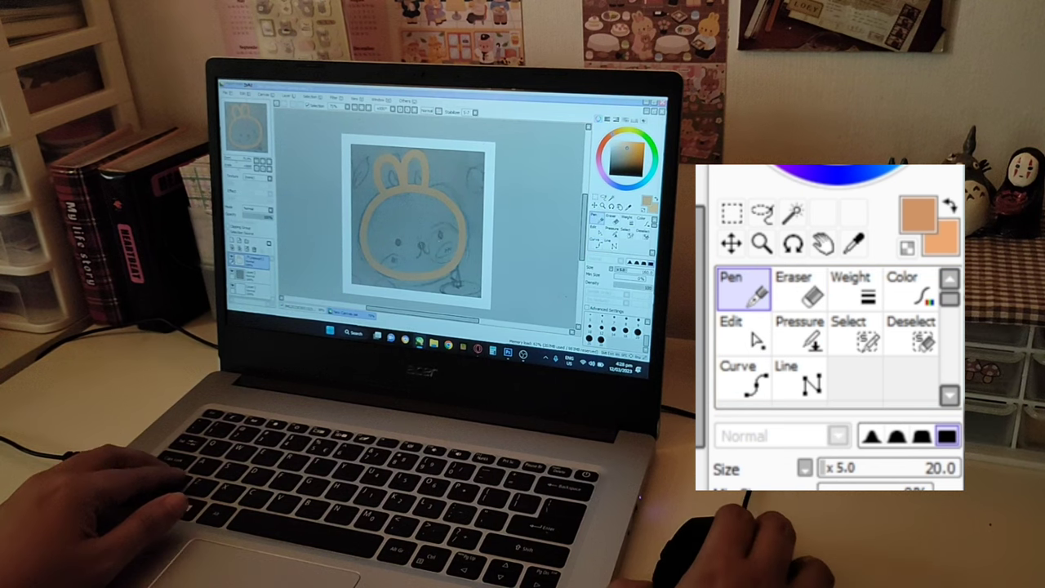
Switch to the linework Pen tool and paint the whole inside of the bunny's head solid orange
{"action": "scroll", "coordinate": [431, 210], "scroll_direction": "down", "scroll_amount": 2}
{"action": "scroll", "coordinate": [432, 210], "scroll_direction": "up", "scroll_amount": 4}
{"action": "left_click_drag", "start_coordinate": [421, 206], "coordinate": [398, 210]}
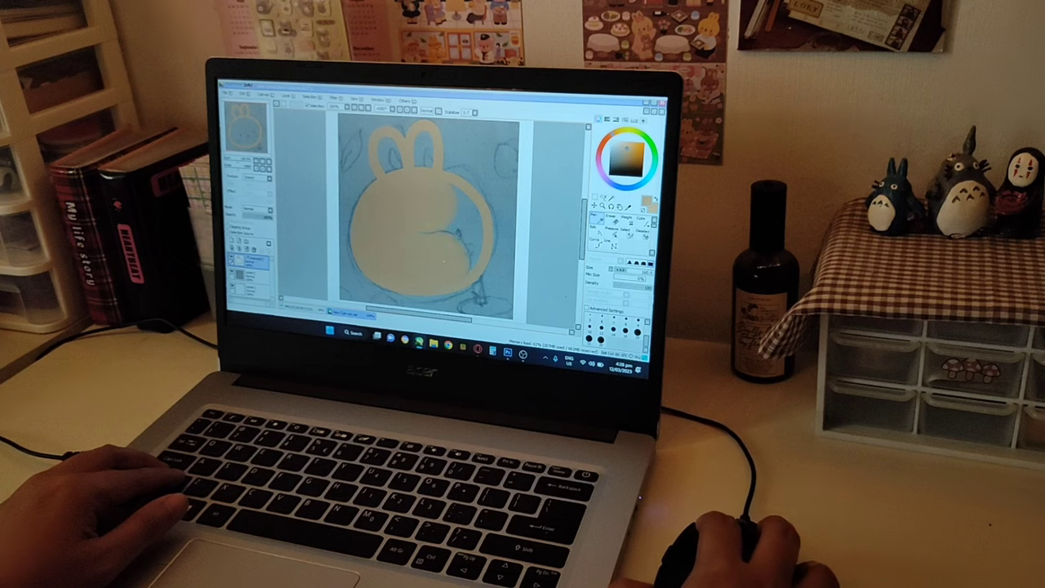
{"action": "mouse_move", "coordinate": [459, 233]}
{"action": "left_mouse_down"}
{"action": "mouse_move", "coordinate": [474, 248]}
{"action": "mouse_move", "coordinate": [464, 196]}
{"action": "left_mouse_up"}
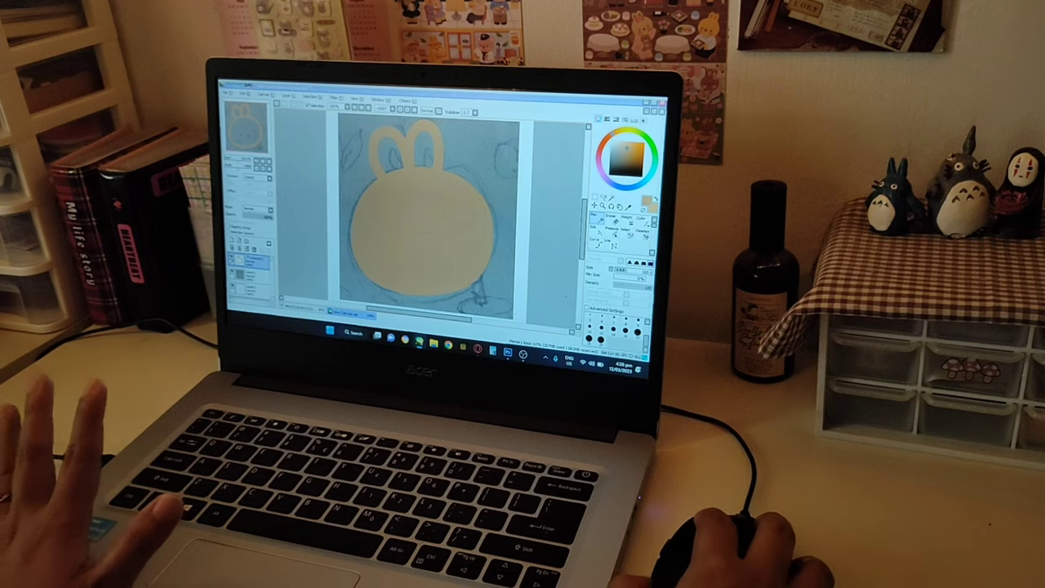
Fill the insides of both ears with the same orange, making one solid silhouette with the head
{"action": "scroll", "coordinate": [418, 236], "scroll_direction": "down", "scroll_amount": 1}
{"action": "scroll", "coordinate": [404, 169], "scroll_direction": "up", "scroll_amount": 2}
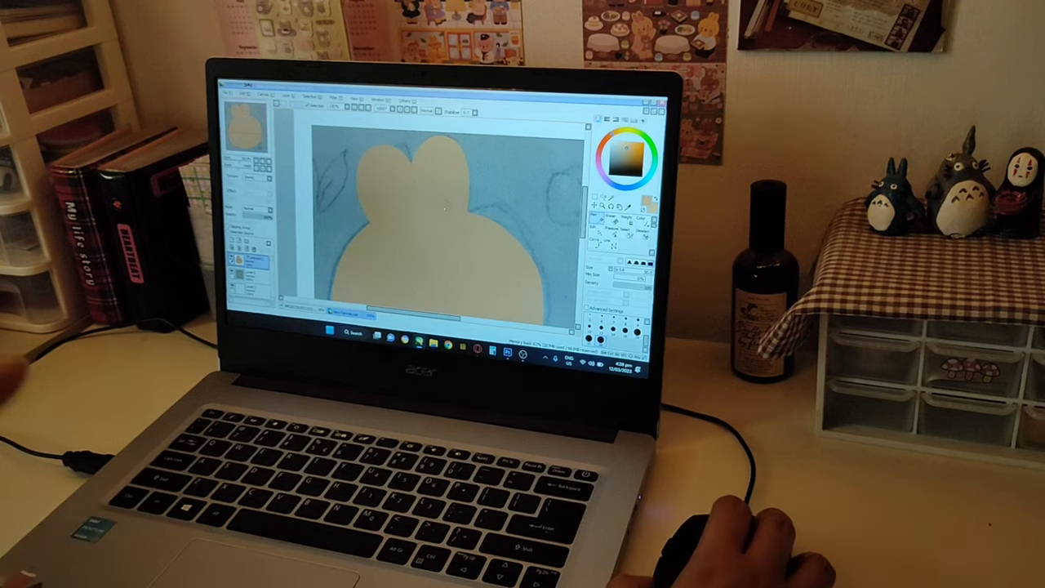
{"action": "scroll", "coordinate": [421, 194], "scroll_direction": "down", "scroll_amount": 4}
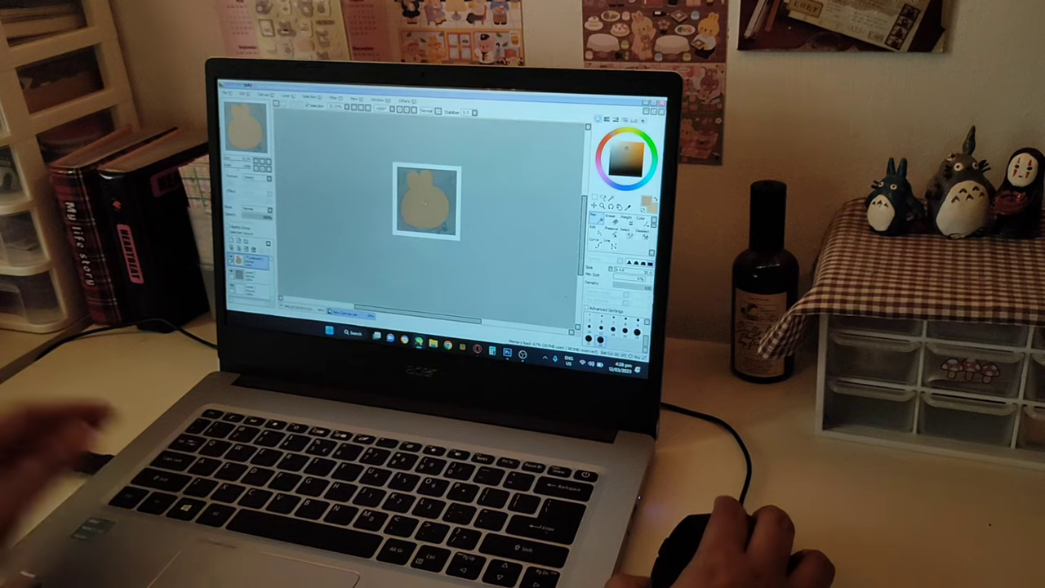